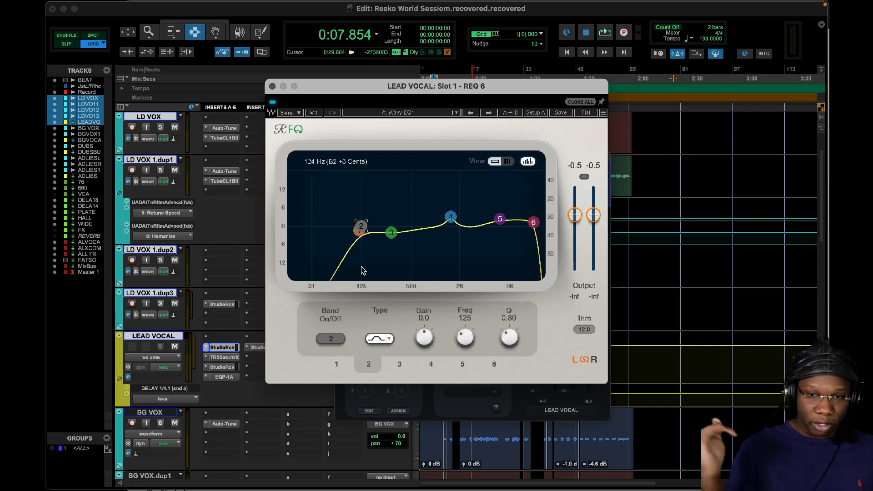
Step: Close the LEAD VOCAL track's REQ 6 equalizer and its StudioRack chain
{"action": "left_click", "coordinate": [272, 86]}
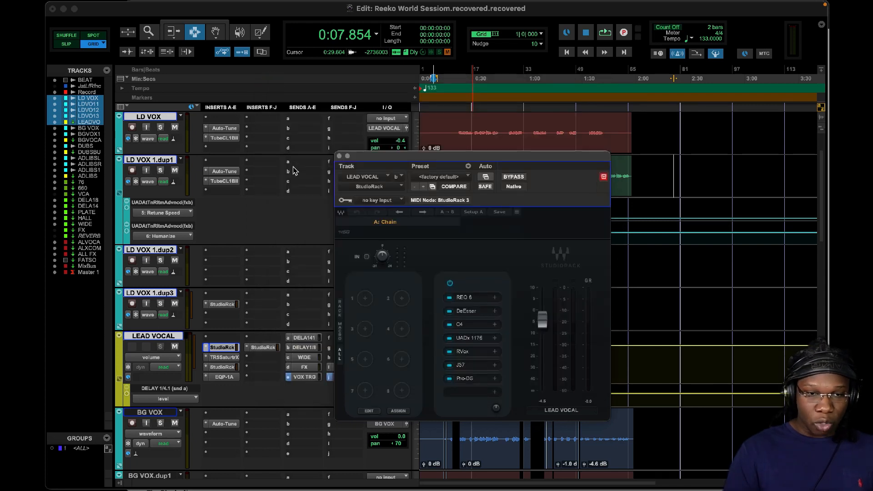
{"action": "scroll", "coordinate": [241, 302], "scroll_direction": "down", "scroll_amount": 5}
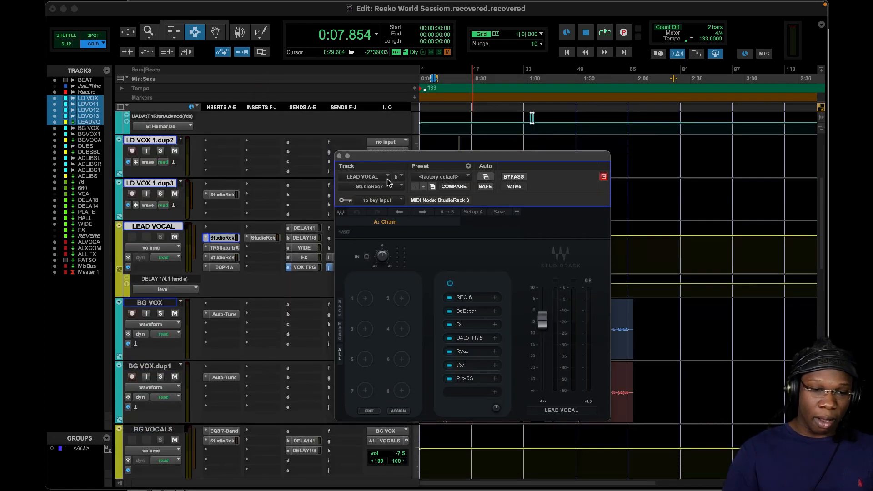
{"action": "left_click", "coordinate": [339, 156]}
Step: Inspect the high-pass and low-pass filtering in the BG VOCALS bus's EQ3 7-Band, and close the plugin
{"action": "scroll", "coordinate": [239, 373], "scroll_direction": "down", "scroll_amount": 3}
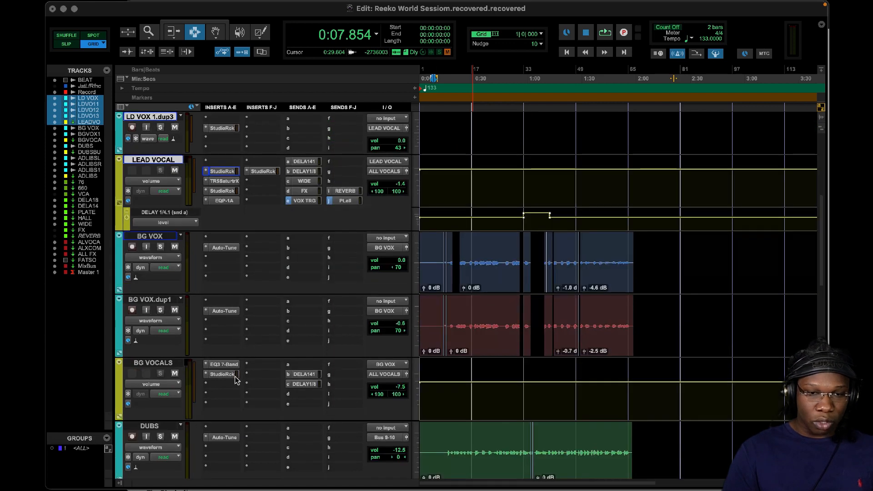
{"action": "left_click", "coordinate": [224, 363]}
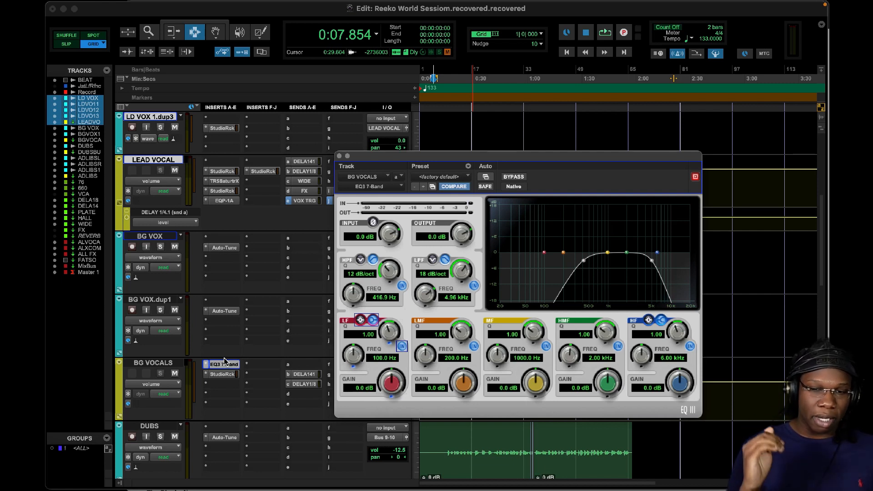
{"action": "scroll", "coordinate": [211, 331], "scroll_direction": "down", "scroll_amount": 2}
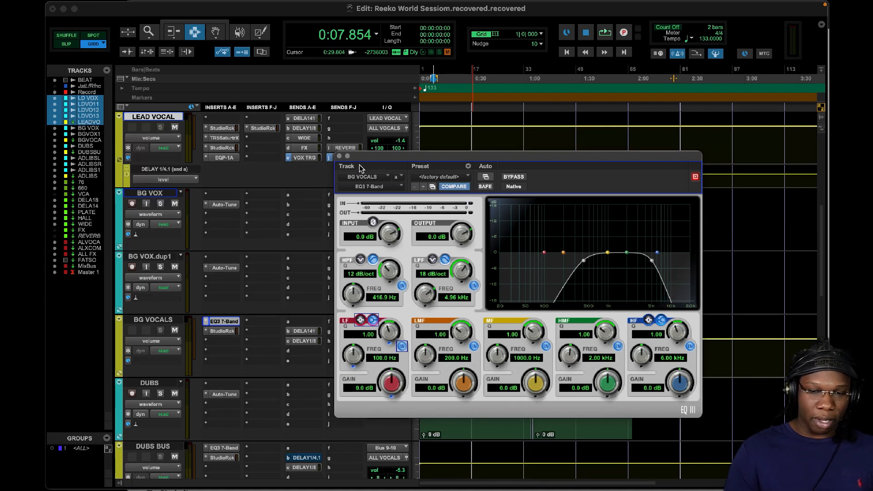
{"action": "left_click", "coordinate": [338, 156]}
Step: Inspect the REQ 6 curve inside the first StudioRack on the ADLIBS bus, and close both plugin windows
{"action": "scroll", "coordinate": [245, 371], "scroll_direction": "down", "scroll_amount": 6}
{"action": "scroll", "coordinate": [244, 372], "scroll_direction": "down", "scroll_amount": 3}
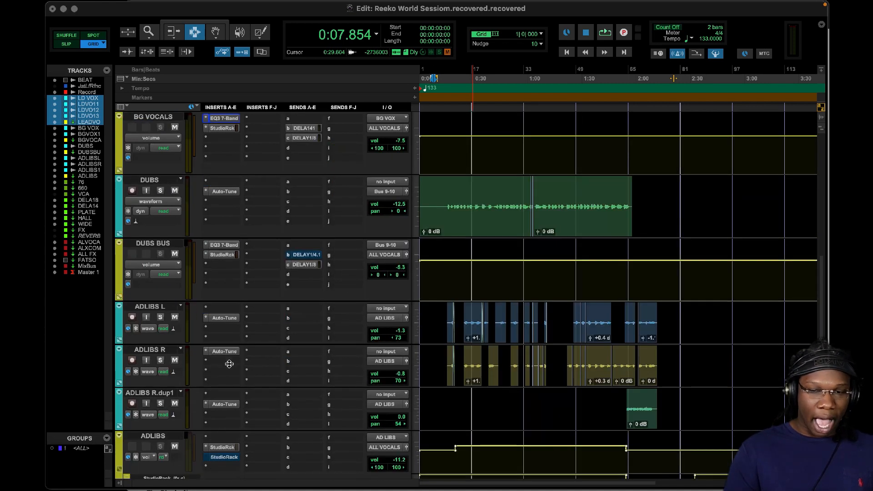
{"action": "left_click_drag", "start_coordinate": [224, 447], "coordinate": [228, 451]}
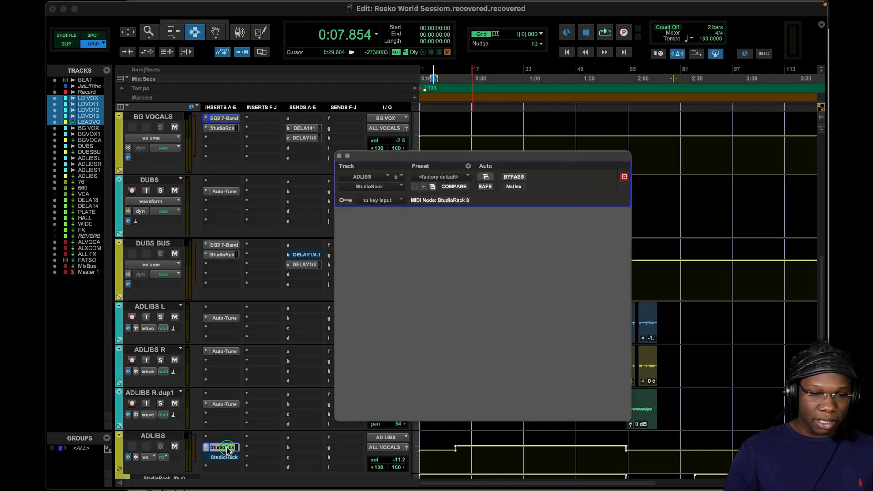
{"action": "left_click", "coordinate": [377, 310]}
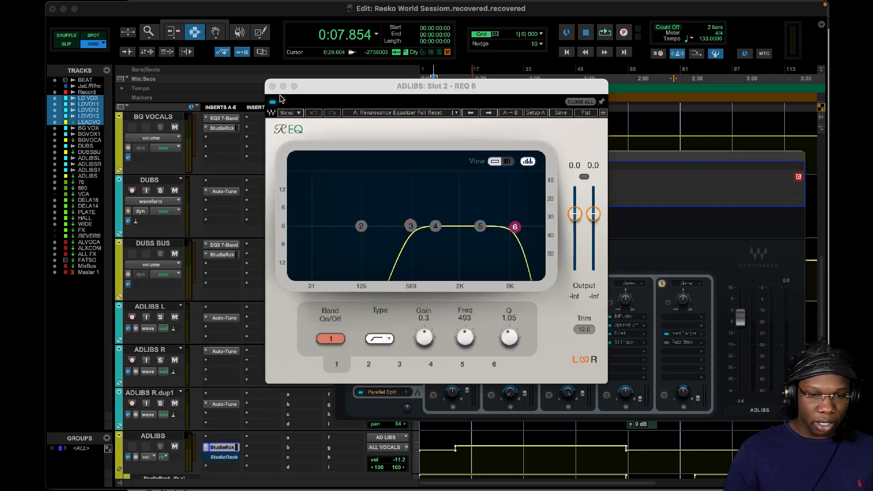
{"action": "left_click", "coordinate": [272, 86]}
{"action": "left_click", "coordinate": [340, 157]}
Step: Look through the session's vocal tracks, vocal buses and effect returns, comparing their inserts, sends, routing and panning
{"action": "scroll", "coordinate": [337, 189], "scroll_direction": "up", "scroll_amount": 5}
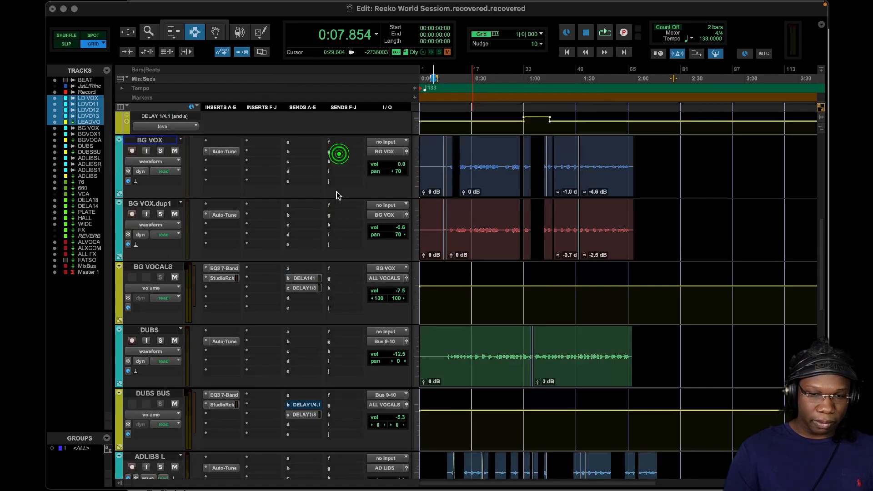
{"action": "scroll", "coordinate": [338, 189], "scroll_direction": "down", "scroll_amount": 1}
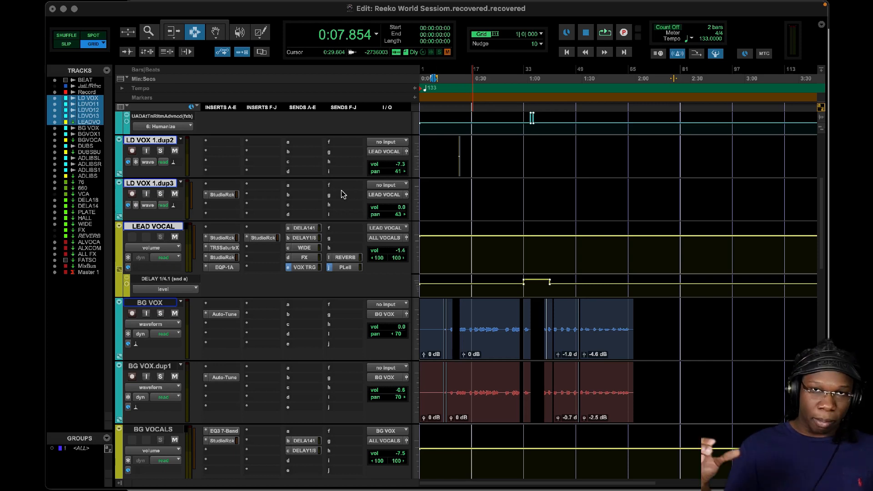
{"action": "scroll", "coordinate": [344, 200], "scroll_direction": "up", "scroll_amount": 5}
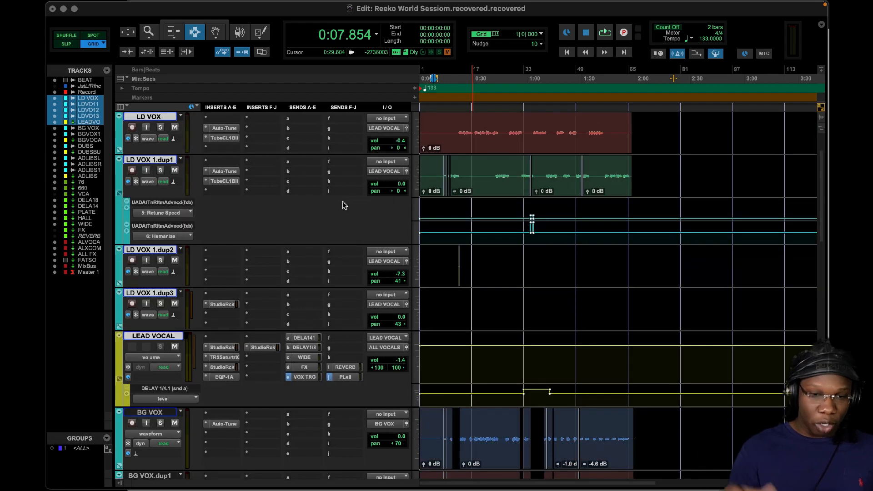
{"action": "scroll", "coordinate": [348, 213], "scroll_direction": "up", "scroll_amount": 1}
{"action": "scroll", "coordinate": [348, 212], "scroll_direction": "up", "scroll_amount": 1}
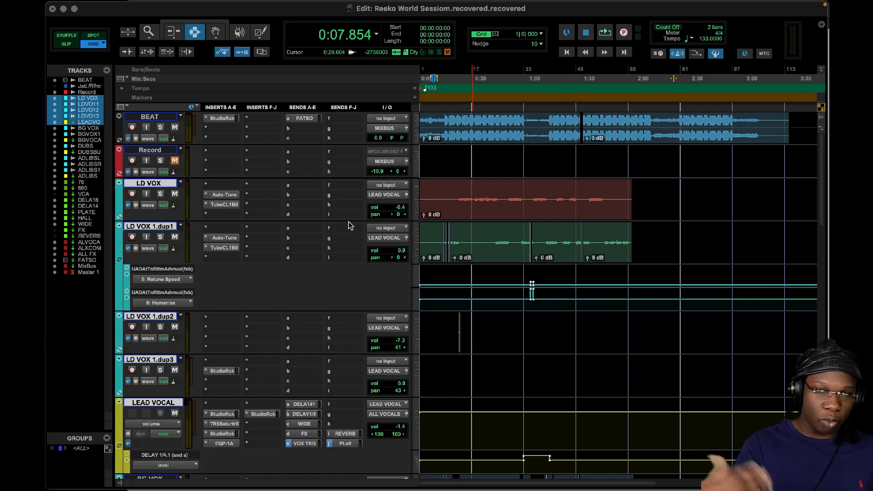
{"action": "scroll", "coordinate": [348, 223], "scroll_direction": "down", "scroll_amount": 15}
{"action": "scroll", "coordinate": [349, 232], "scroll_direction": "down", "scroll_amount": 10}
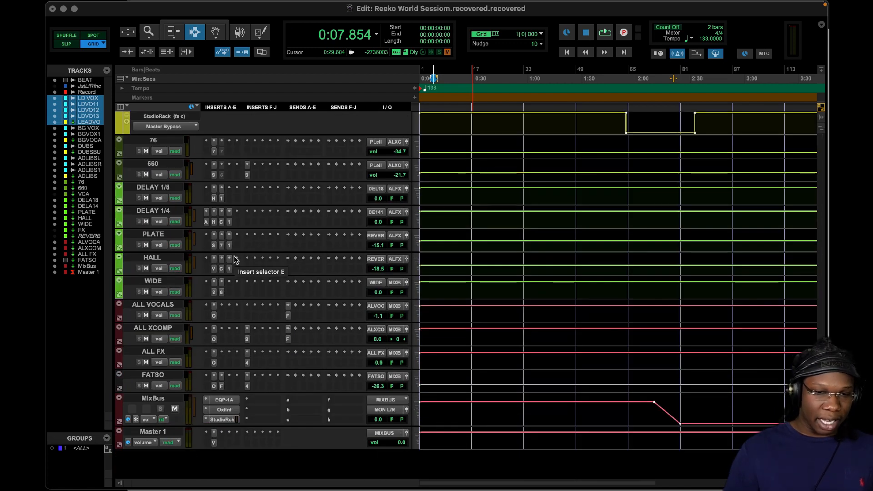
{"action": "scroll", "coordinate": [236, 259], "scroll_direction": "up", "scroll_amount": 15}
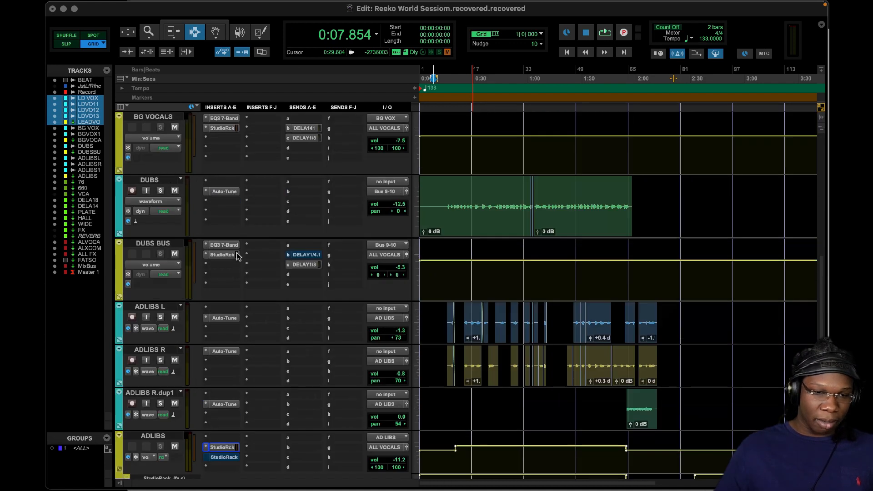
{"action": "scroll", "coordinate": [409, 299], "scroll_direction": "down", "scroll_amount": 4}
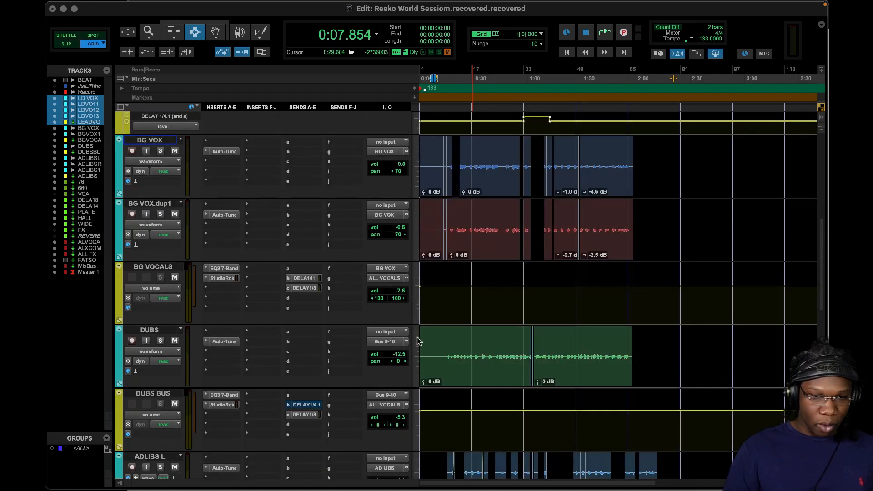
{"action": "scroll", "coordinate": [383, 293], "scroll_direction": "up", "scroll_amount": 5}
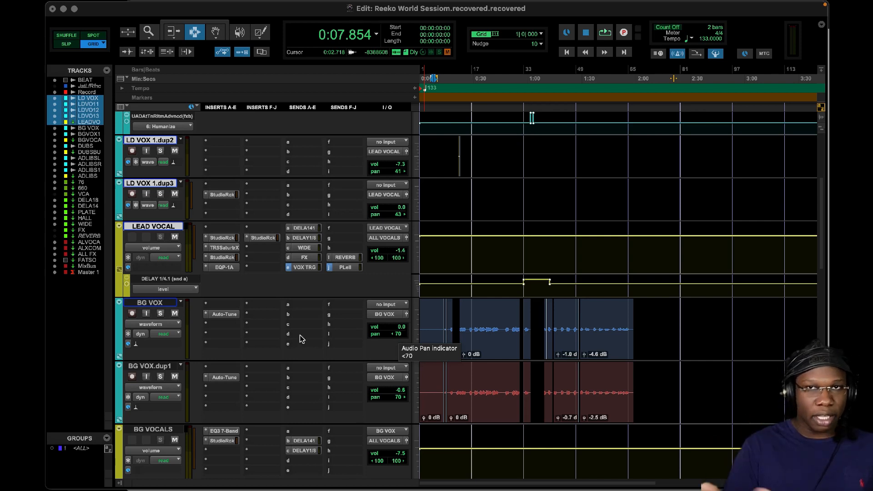
{"action": "scroll", "coordinate": [299, 335], "scroll_direction": "down", "scroll_amount": 5}
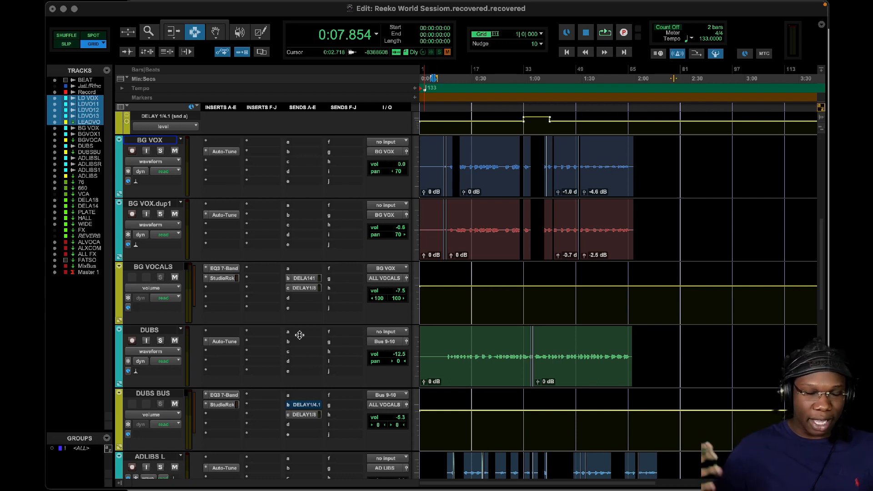
Step: Inspect the LEAD VOCAL bus's second StudioRack chain and its Pultec EQP-1A equalizer settings
{"action": "scroll", "coordinate": [299, 335], "scroll_direction": "up", "scroll_amount": 5}
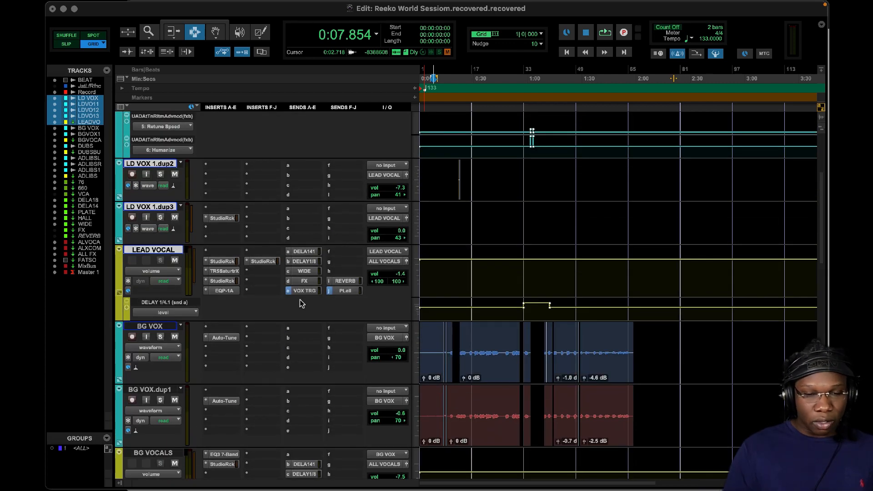
{"action": "left_click", "coordinate": [229, 282]}
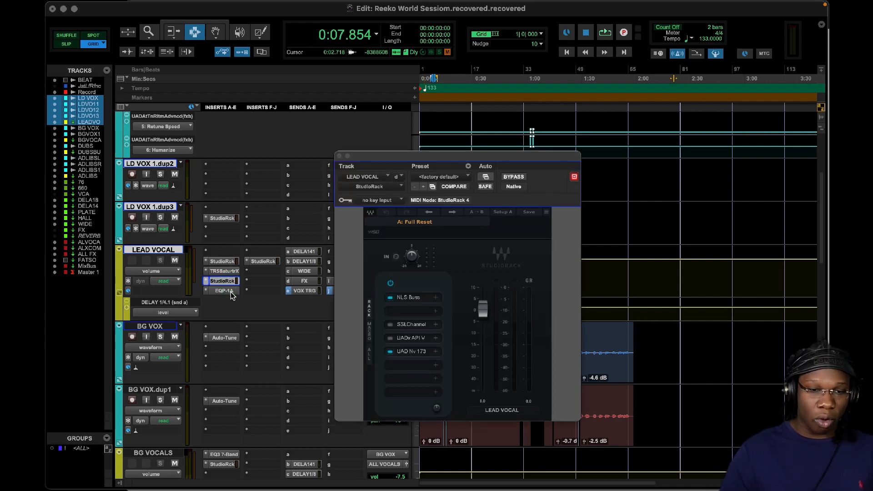
{"action": "left_click", "coordinate": [227, 291]}
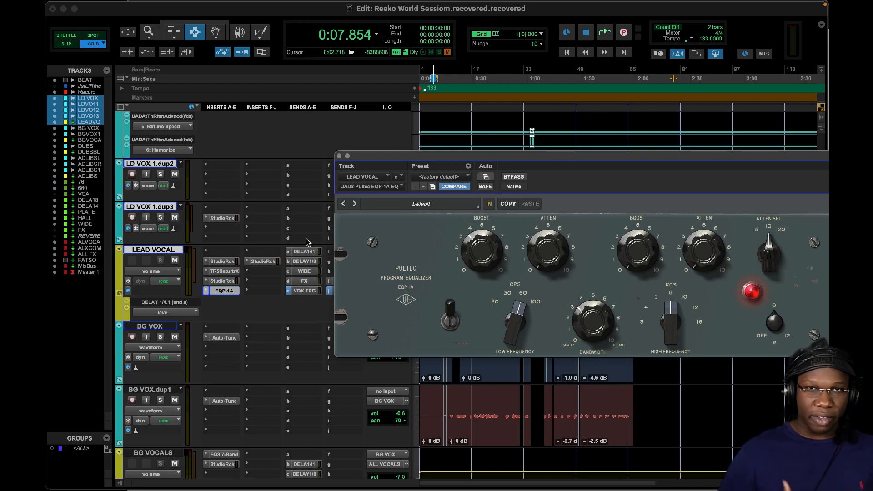
Step: Examine the Pro-Q 3 cuts in the LEAD VOCAL bus's last StudioRack, and revisit and close the EQP-1A
{"action": "left_click", "coordinate": [273, 261]}
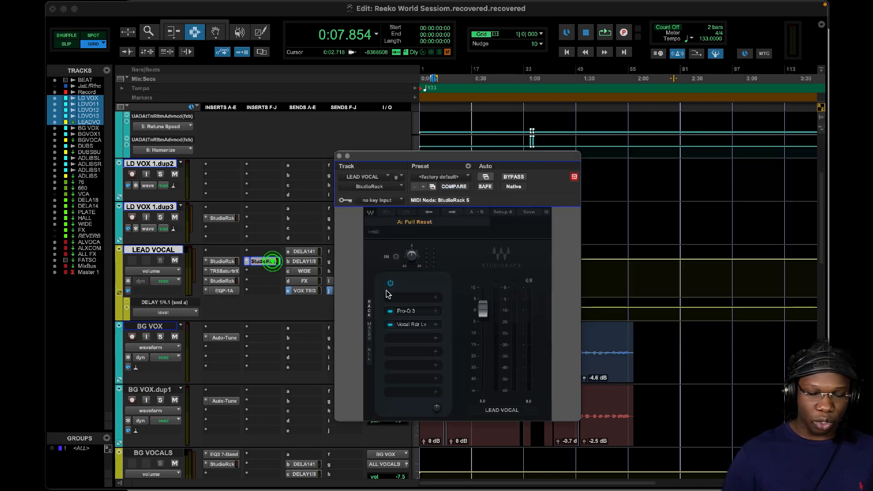
{"action": "left_click", "coordinate": [409, 311]}
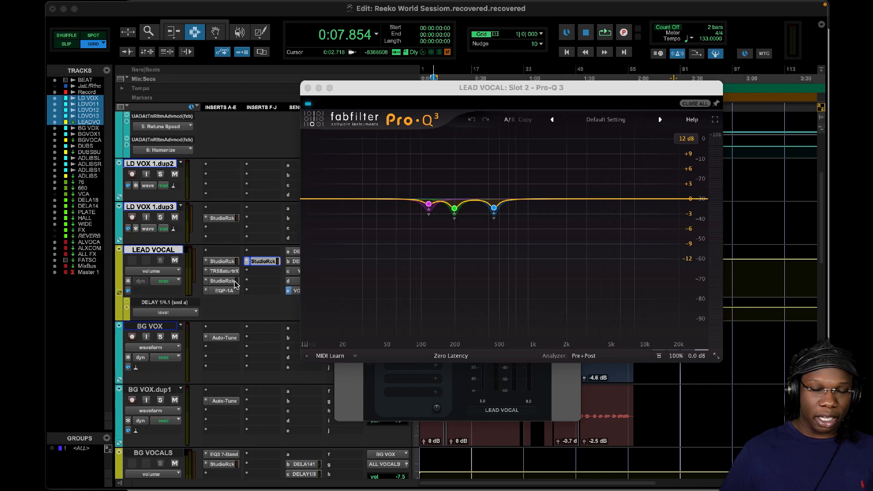
{"action": "left_click", "coordinate": [224, 290]}
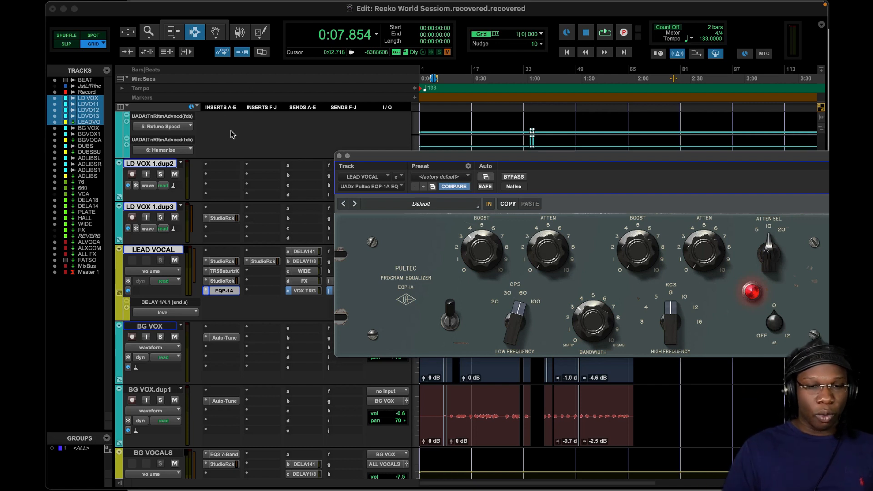
{"action": "left_click", "coordinate": [340, 156]}
Step: Examine the UADx 1176AE compressor settings in the LEAD VOCAL bus's first StudioRack, and close the compressor
{"action": "left_click", "coordinate": [222, 261]}
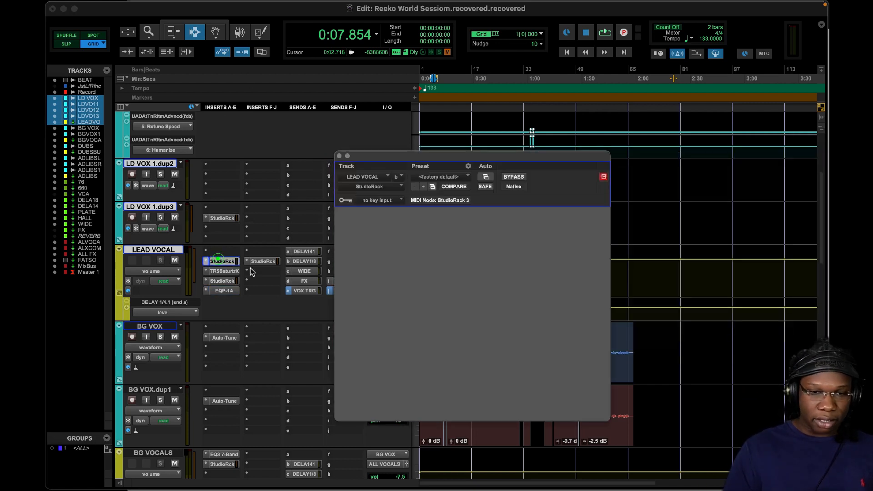
{"action": "left_click", "coordinate": [471, 337]}
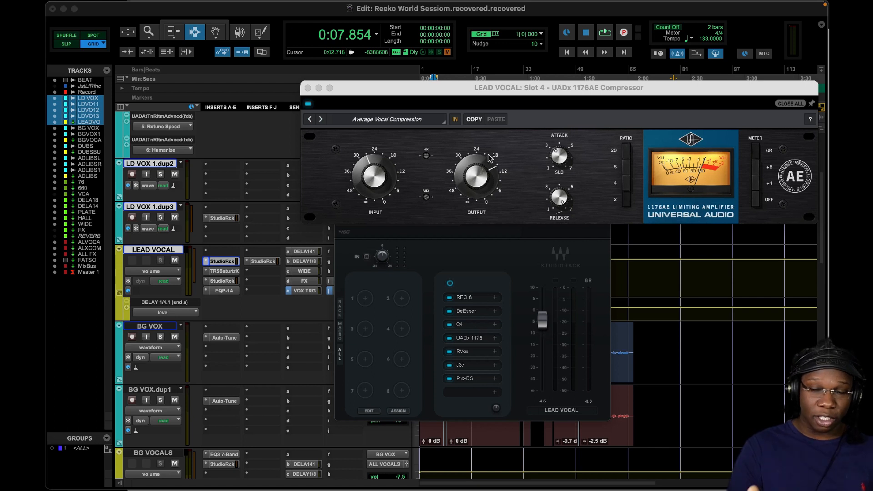
{"action": "left_click_drag", "start_coordinate": [519, 94], "coordinate": [518, 117]}
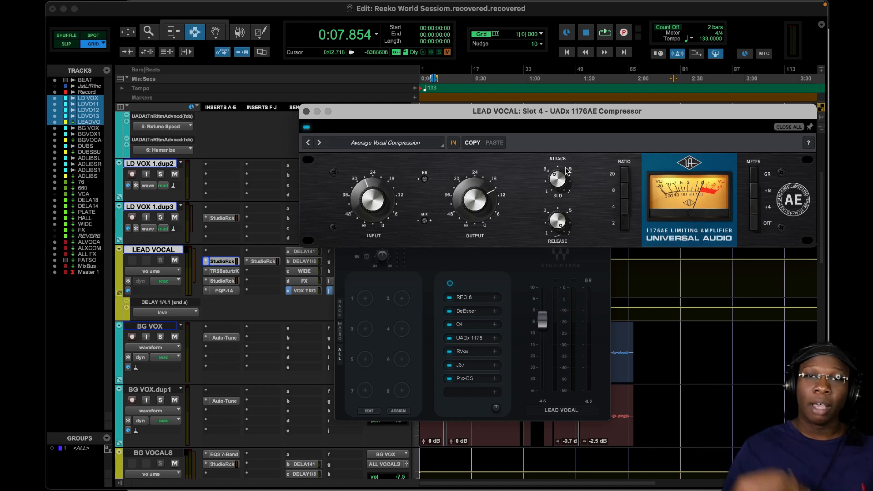
{"action": "left_click", "coordinate": [306, 111]}
Step: Inspect the SSLChannel and the UADx 1176 Rev A compressor in the BG VOCALS bus's StudioRack chain
{"action": "scroll", "coordinate": [258, 291], "scroll_direction": "down", "scroll_amount": 2}
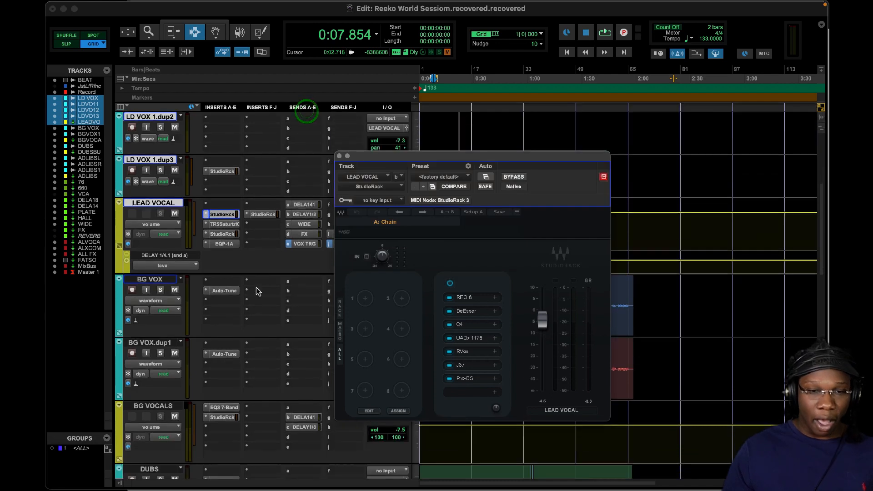
{"action": "left_click", "coordinate": [222, 417]}
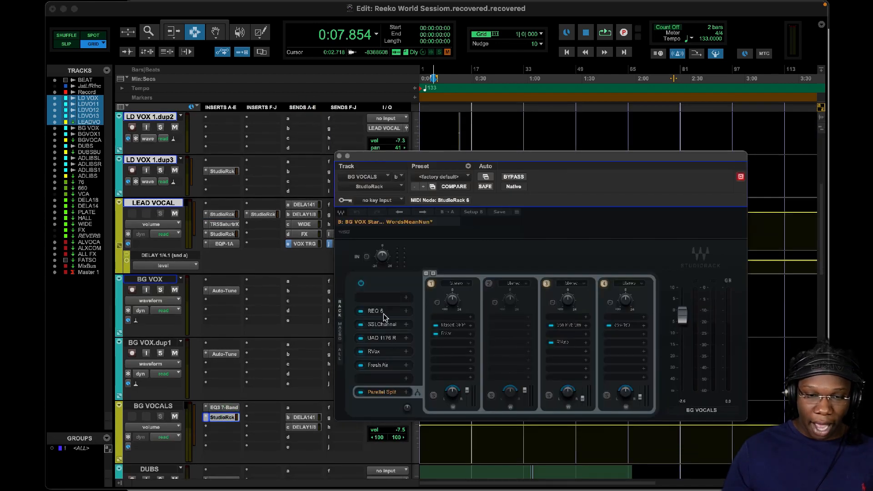
{"action": "left_click", "coordinate": [386, 325]}
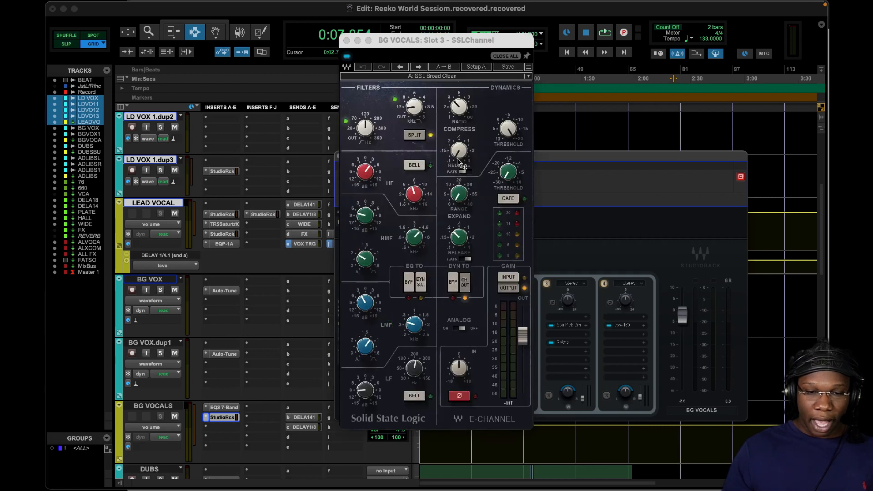
{"action": "left_click", "coordinate": [347, 40]}
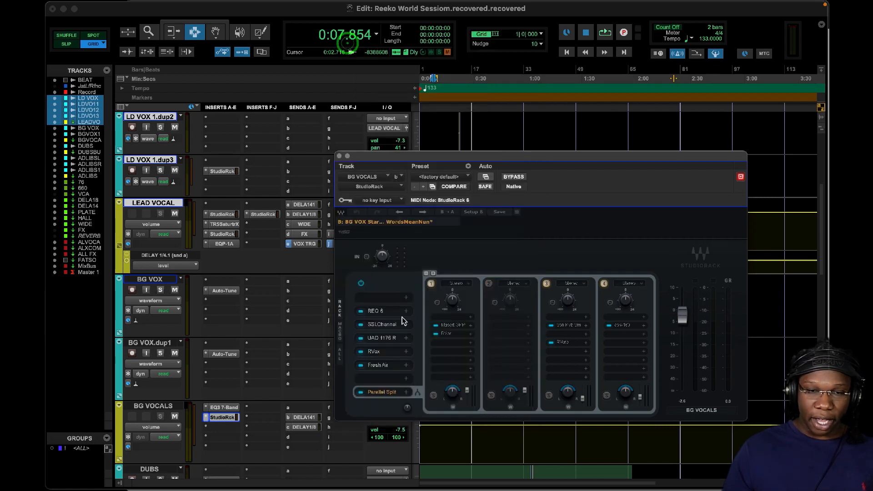
{"action": "left_click", "coordinate": [387, 337]}
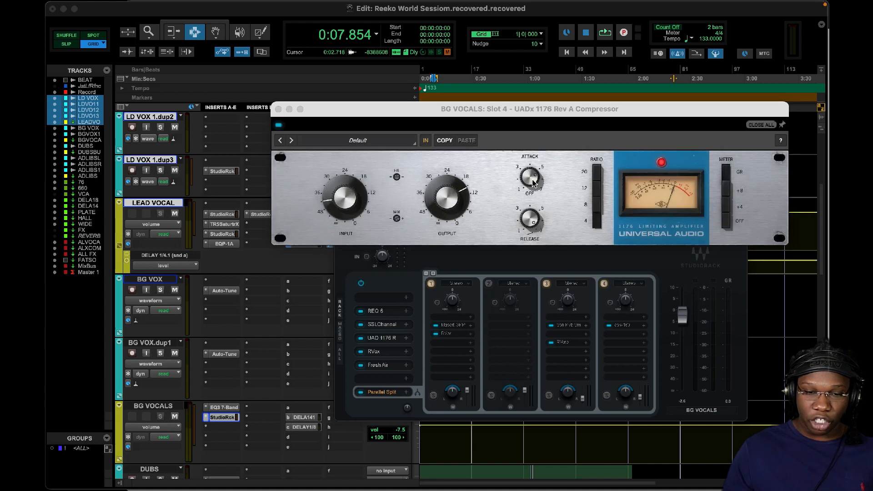